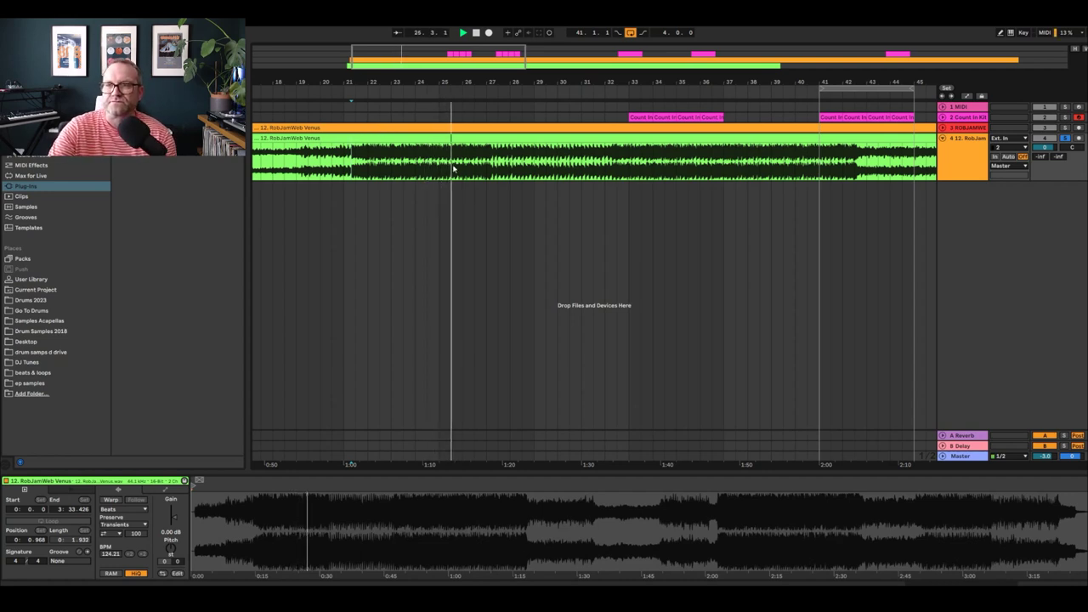
Step: Play back the soloed RobJamWeb Venus clip on track 4, listening from about bar 26 to bar 32
left_click_drag(493, 82, 538, 68)
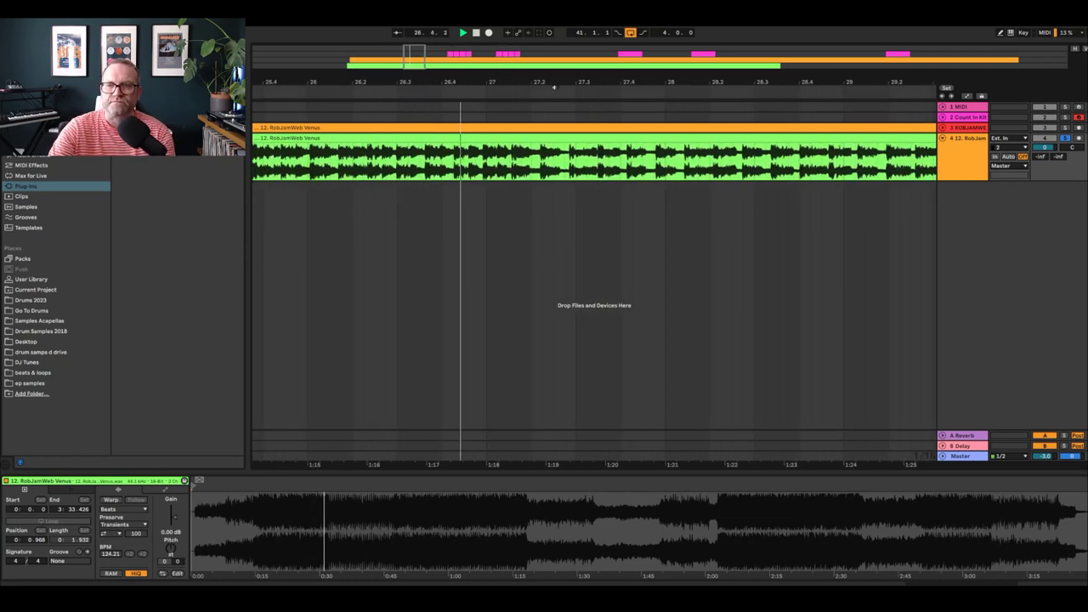
left_click_drag(575, 81, 460, 79)
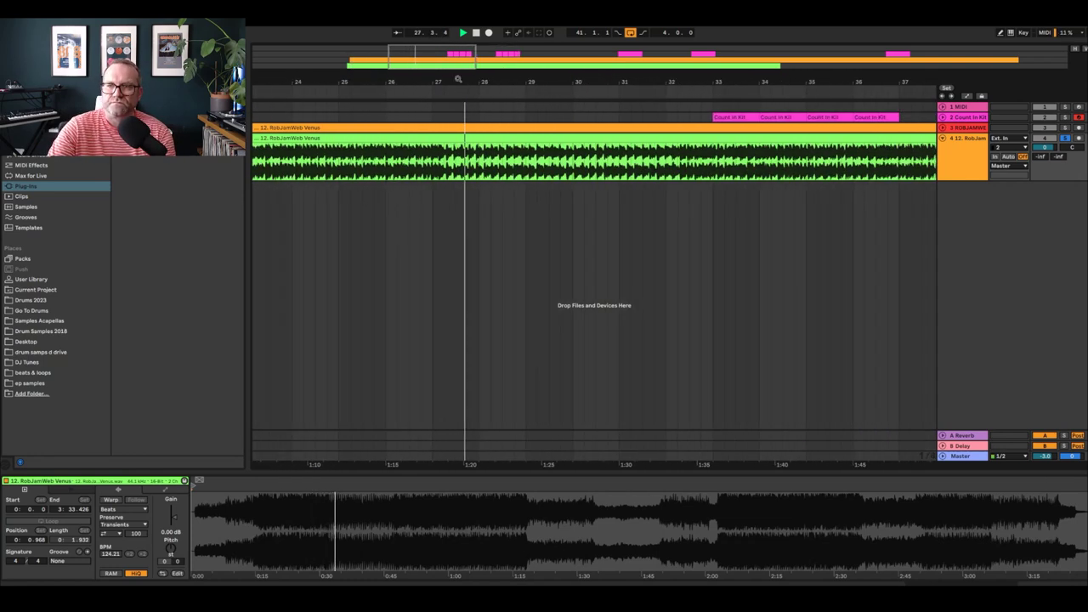
left_click(702, 195)
left_click(664, 194)
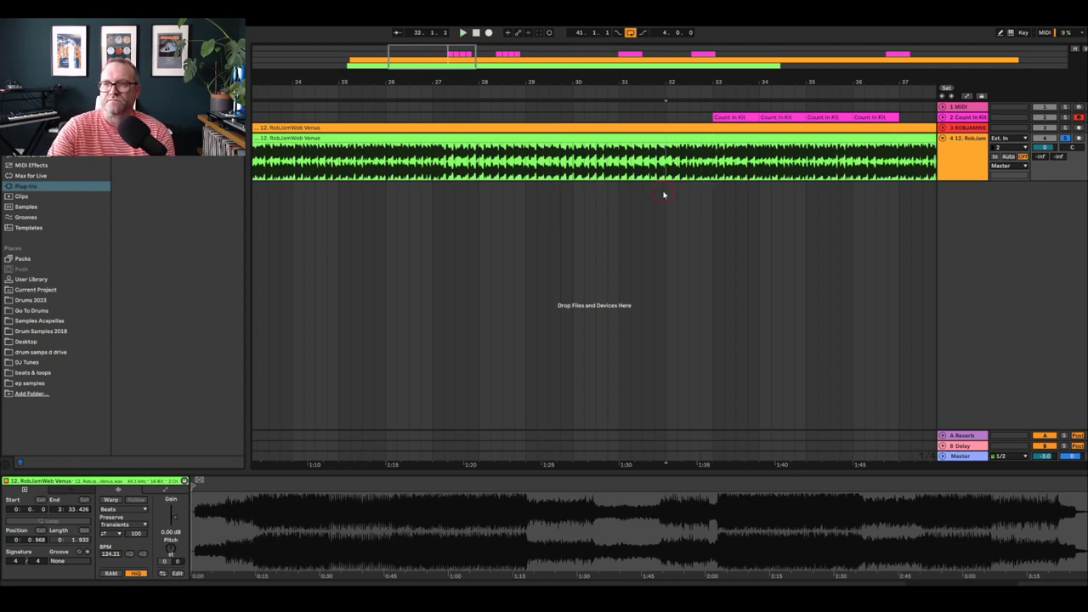
Step: Undo the addition of the clip on track 4 and turn off that track's solo
left_click_drag(678, 89, 498, 130)
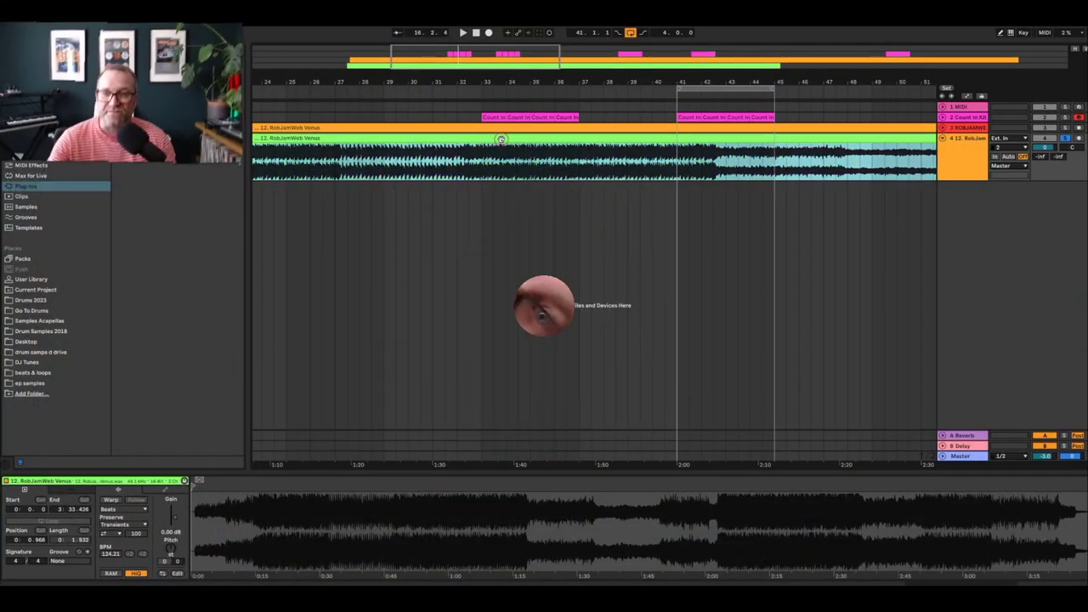
key("ctrl+z")
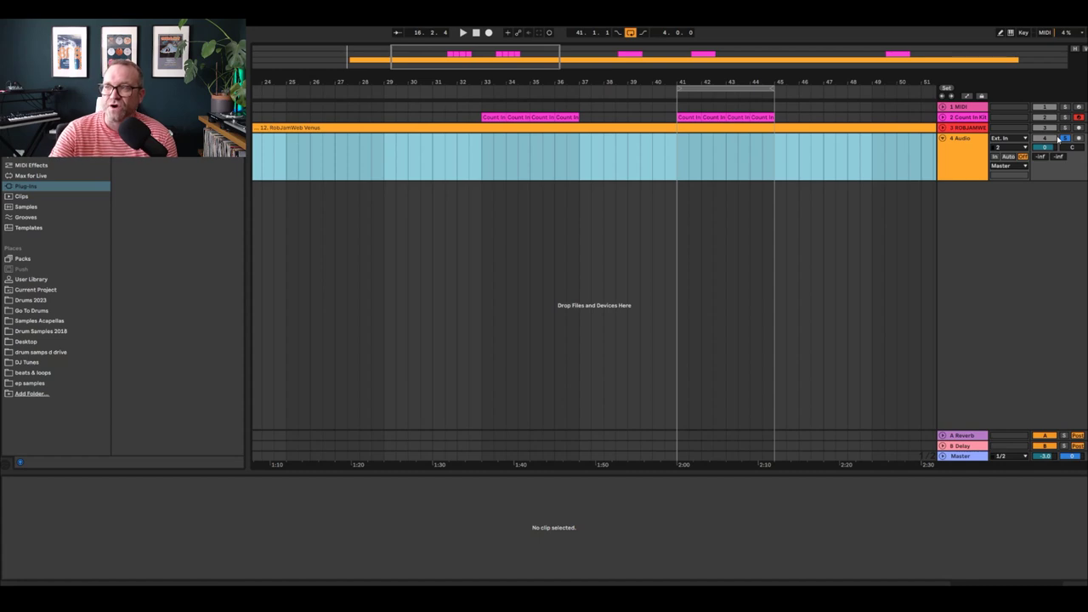
left_click(1063, 138)
left_click(955, 129)
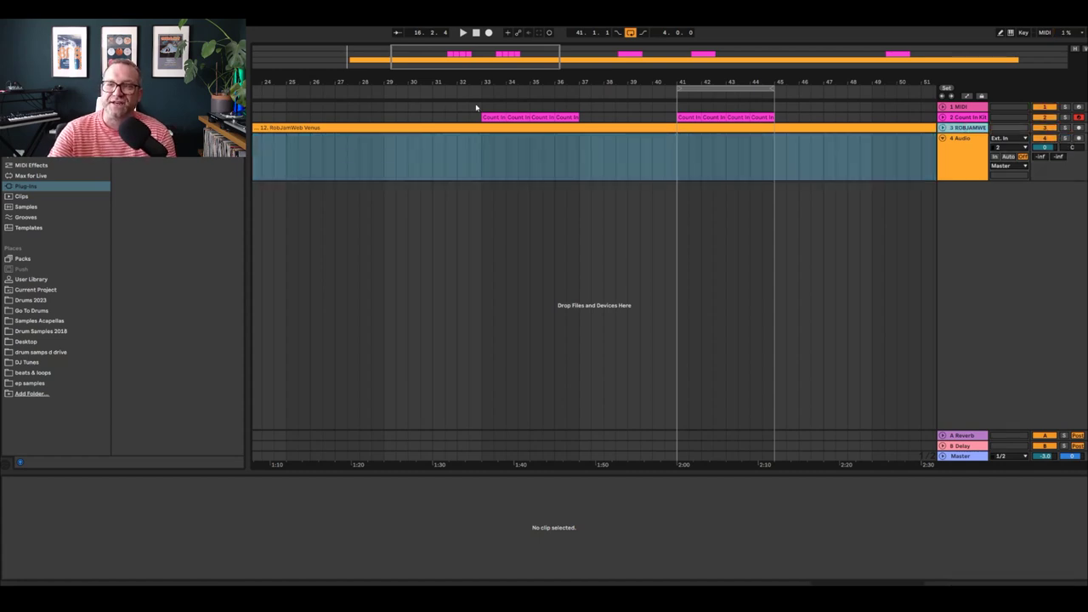
Step: Set the Church reverb's dry/wet on the Count In Kit track to 18% and audition the soloed drum clips
scroll(416, 91, "down", 5)
left_click(419, 118)
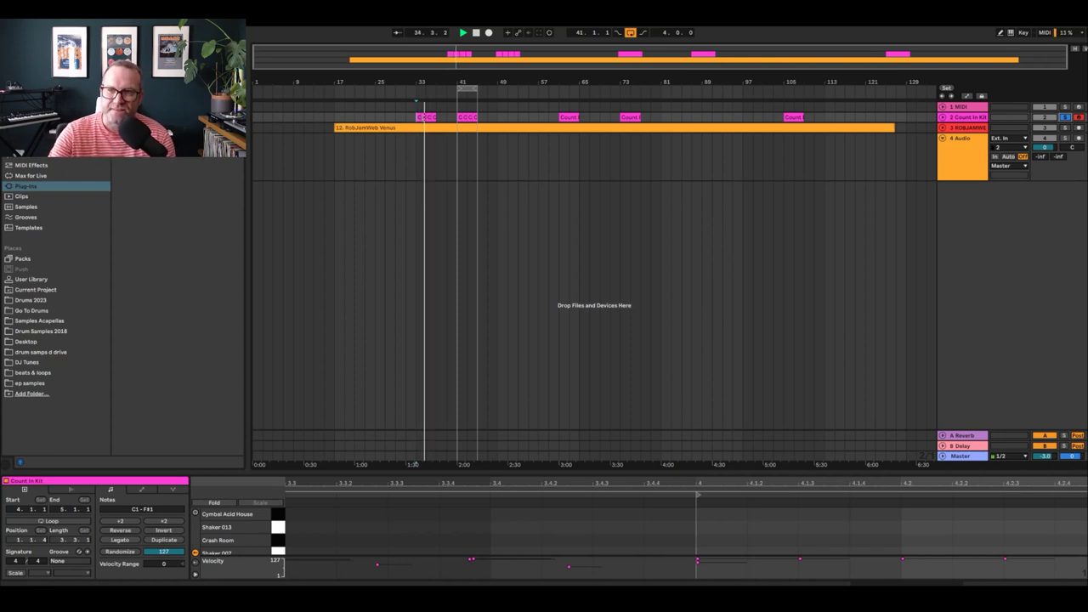
key("shift+Tab")
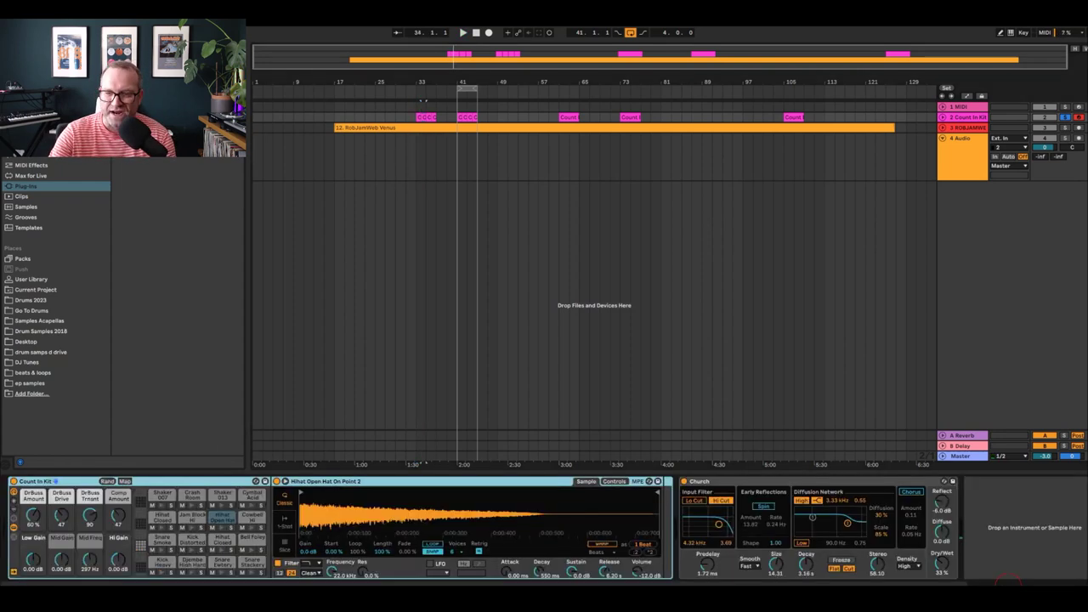
left_click_drag(935, 565, 934, 573)
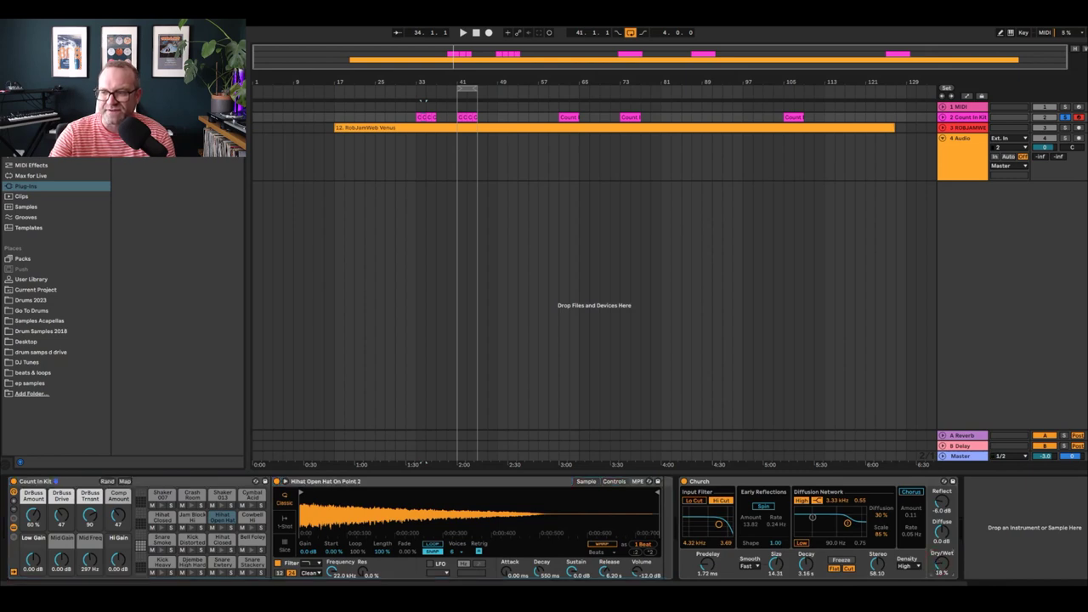
key("space")
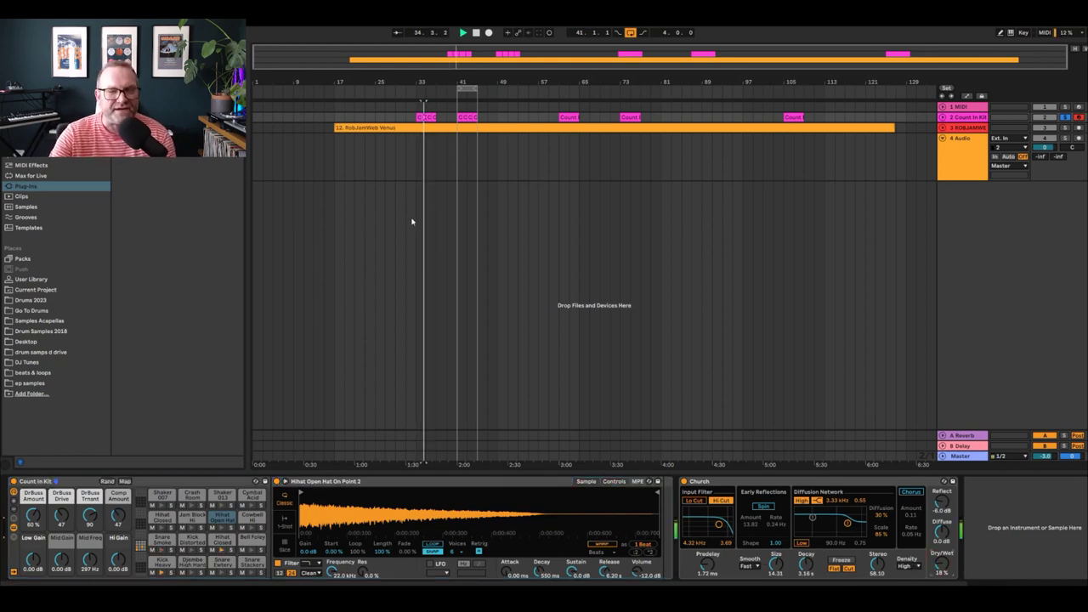
Step: Unfold the ROBJAMWEB track to show its waveform and play the full mix from bar 41
left_click(466, 127)
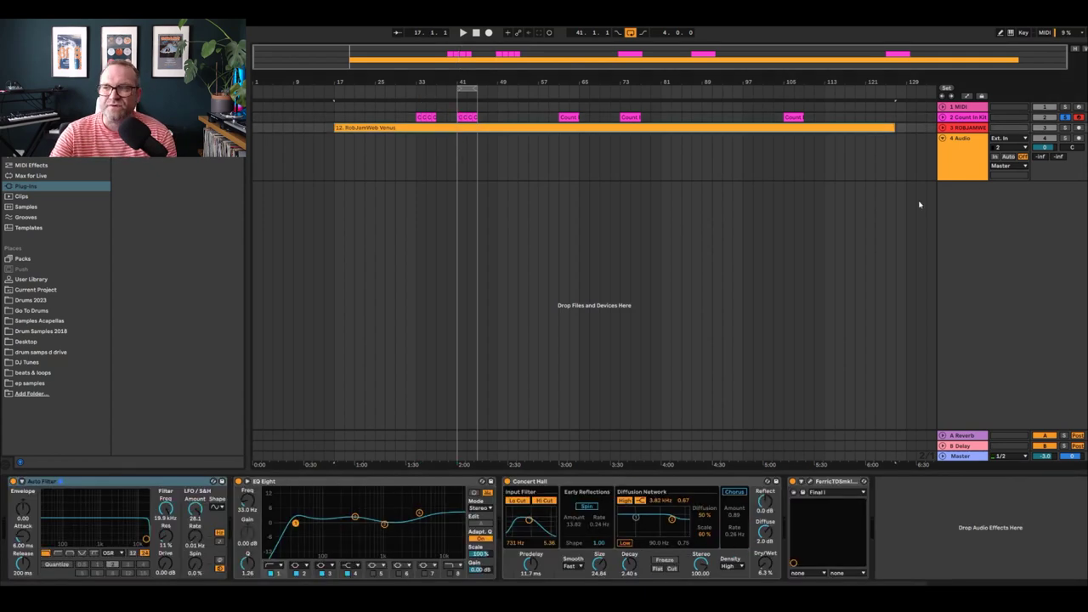
left_click(942, 127)
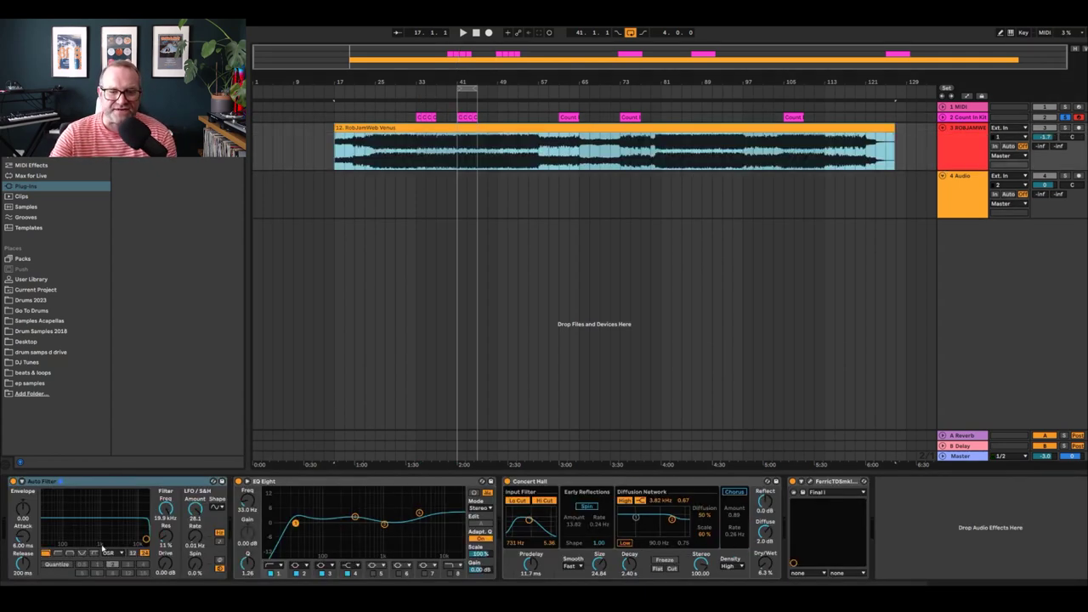
left_click(458, 181)
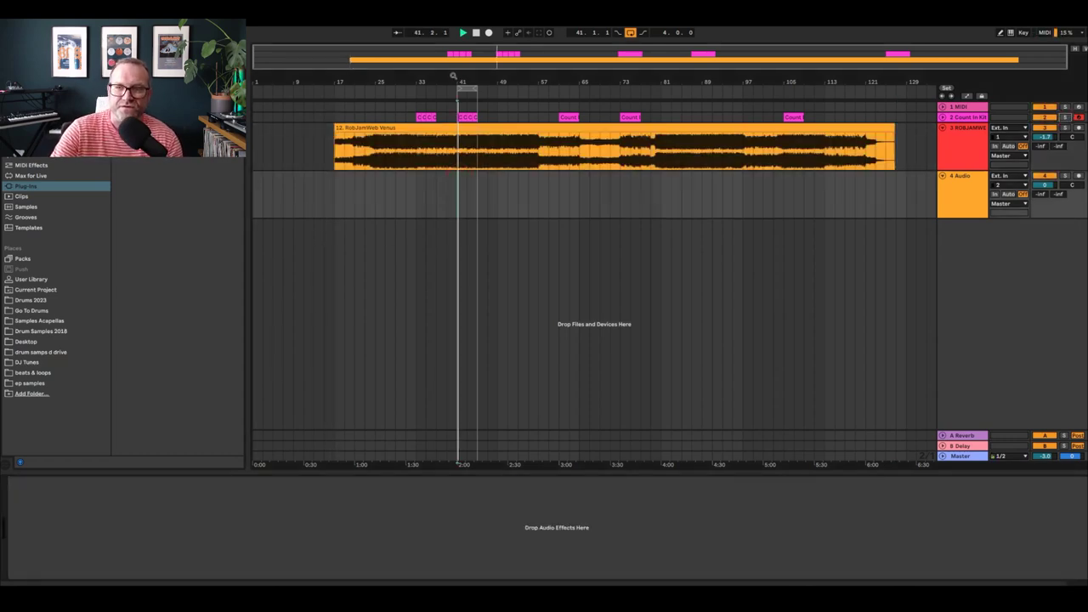
Step: Sweep the ROBJAMWEB track's Concert Hall dry/wet up to about 68% and back down to 0.6% during playback
left_click_drag(453, 76, 466, 107)
left_click(493, 146)
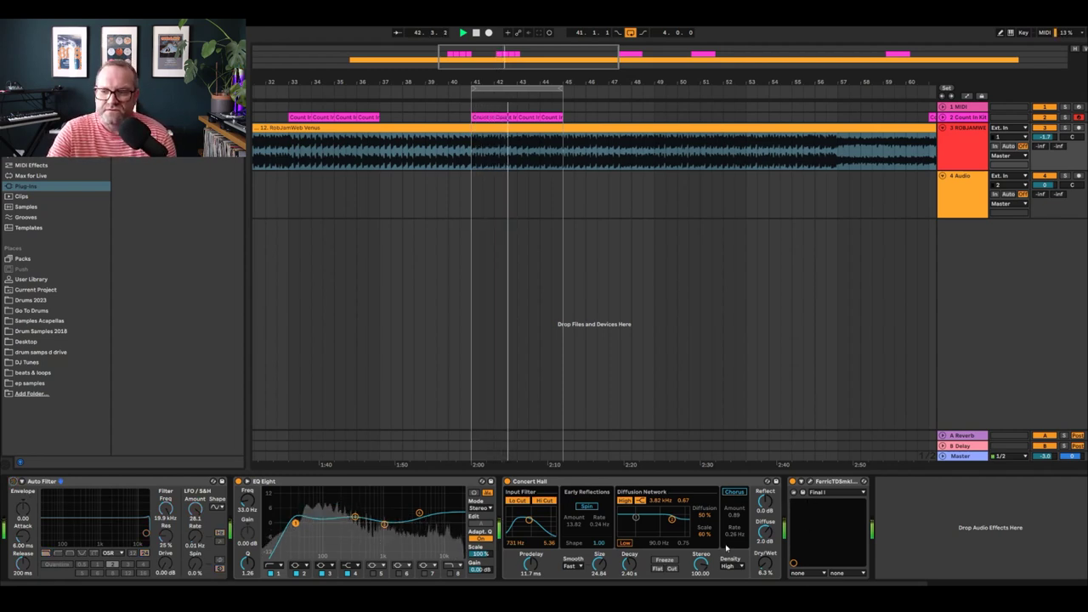
left_click_drag(765, 563, 765, 531)
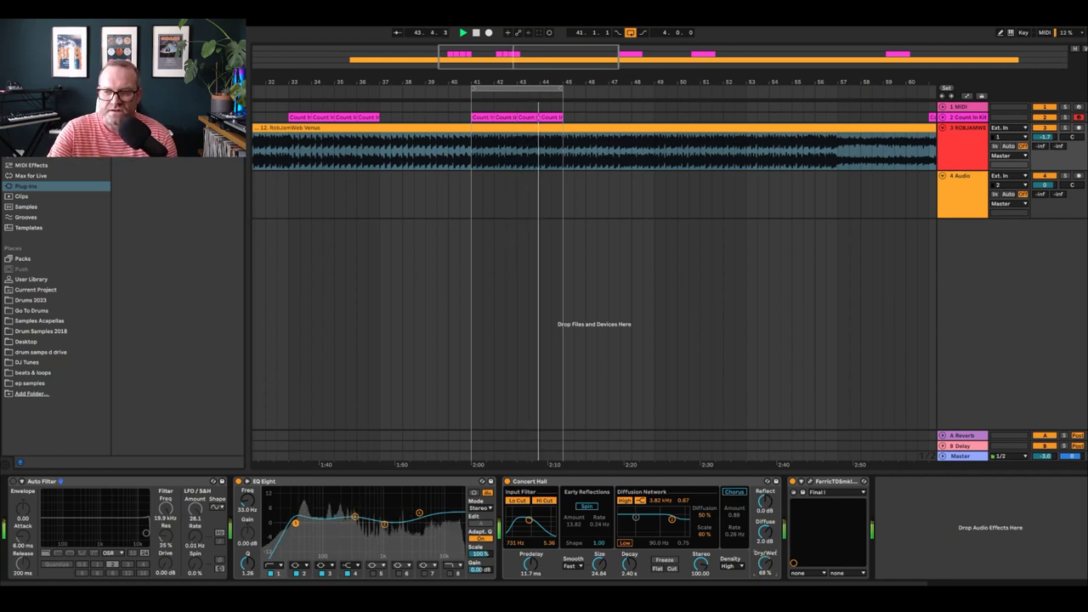
left_click_drag(764, 563, 765, 586)
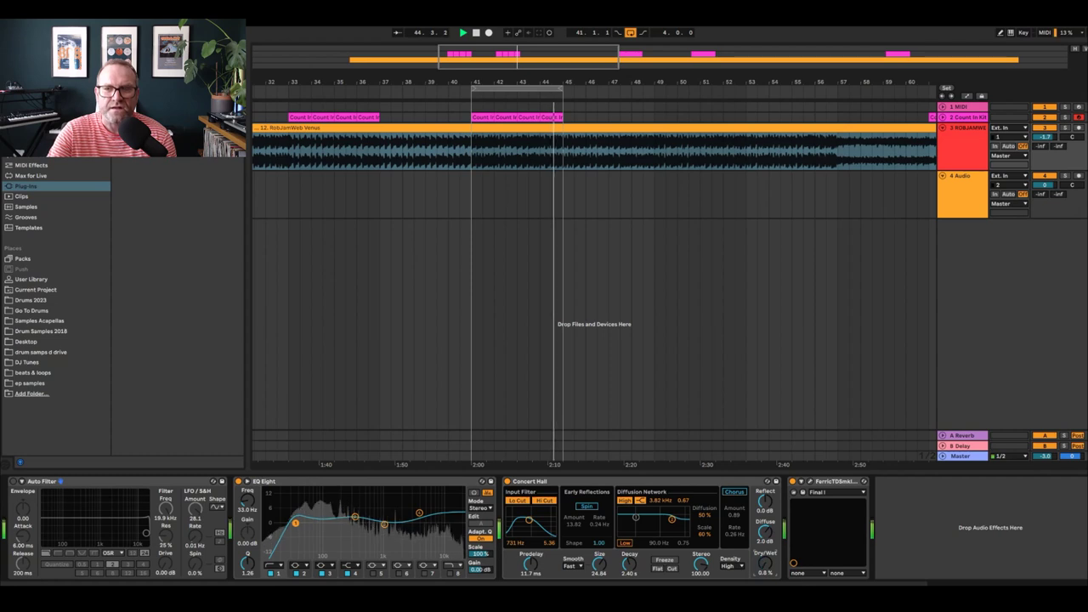
Step: Move the four-bar loop to bar 33 over the first Count In Kit clips and show that track's devices
left_click(276, 187)
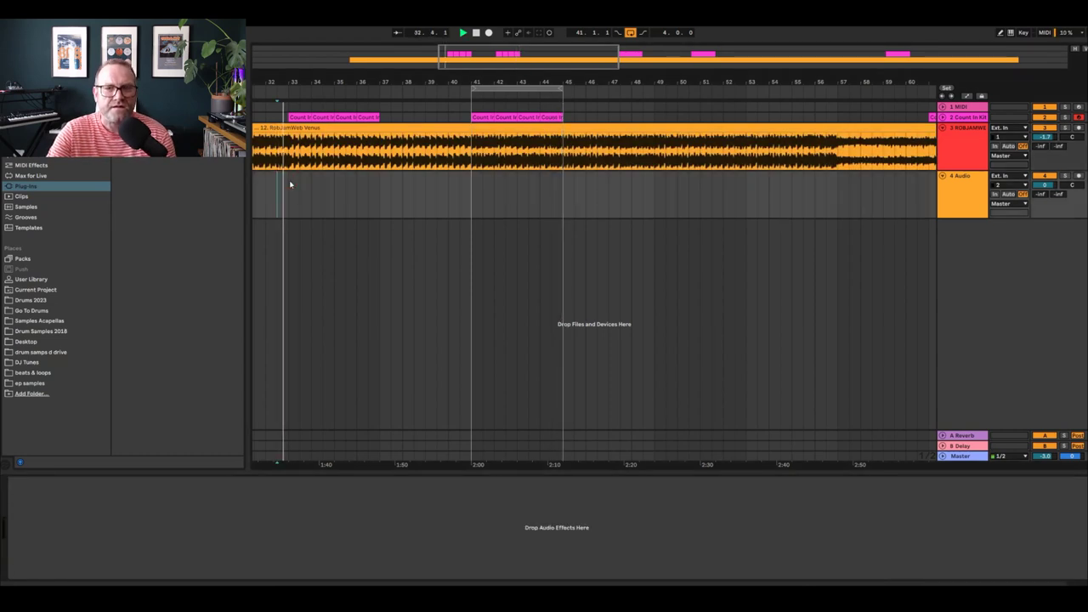
left_click(510, 87)
left_click_drag(511, 87, 525, 113)
left_click(525, 115)
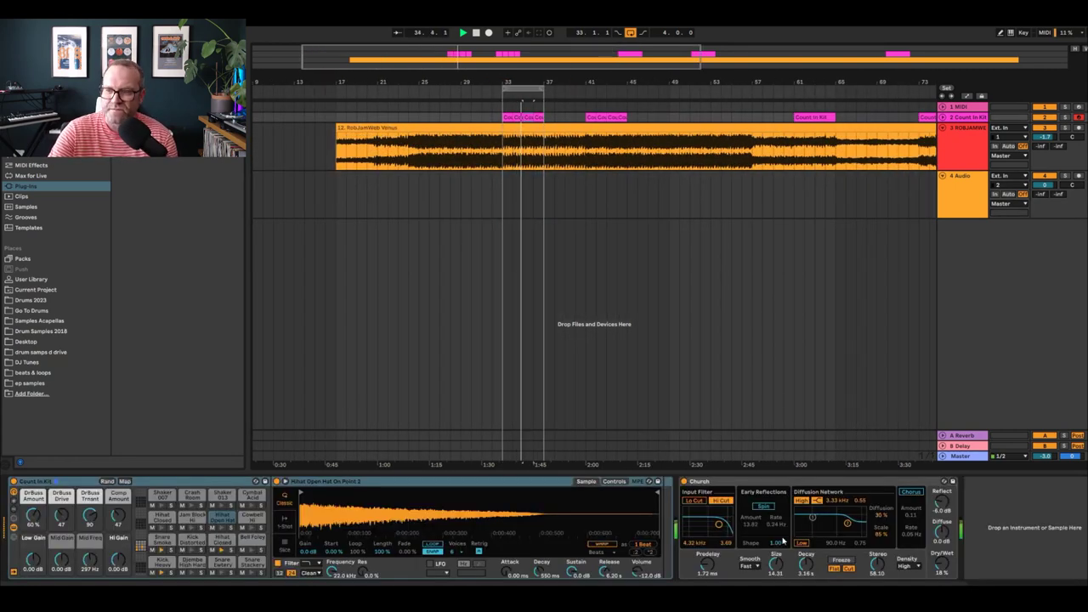
Step: Switch on the ROBJAMWEB track's Auto Filter and play the track soloed from bar 33
left_click(610, 136)
left_click(14, 481)
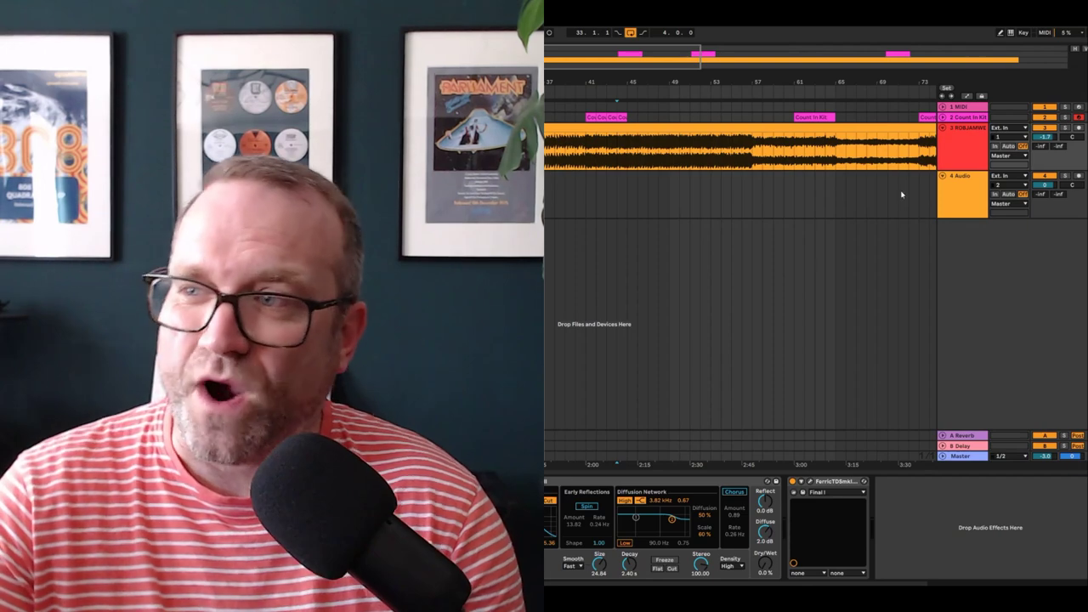
left_click(1065, 128)
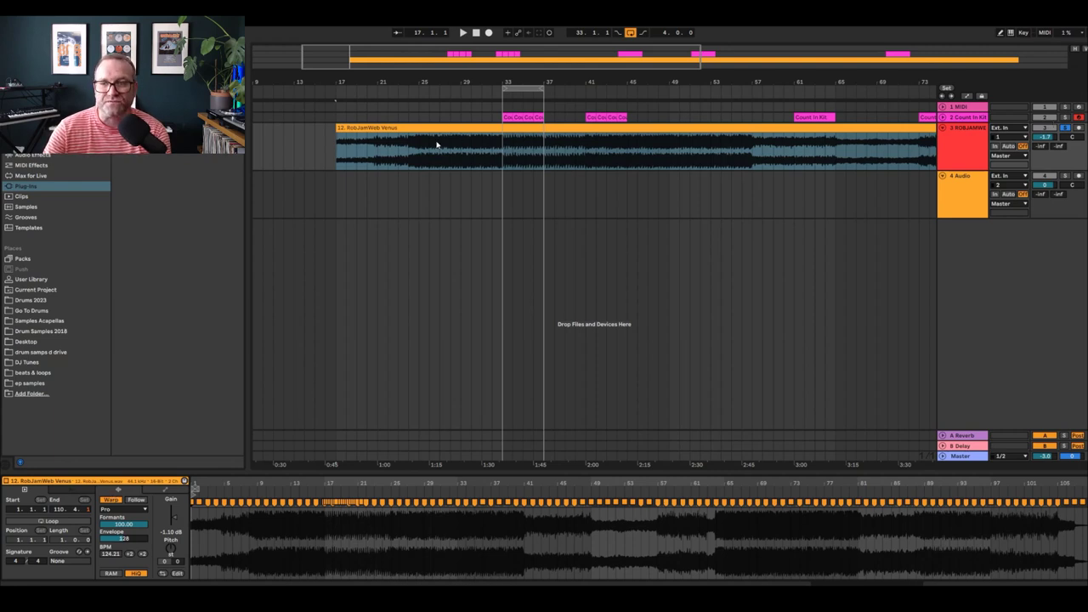
left_click(505, 158)
key("space")
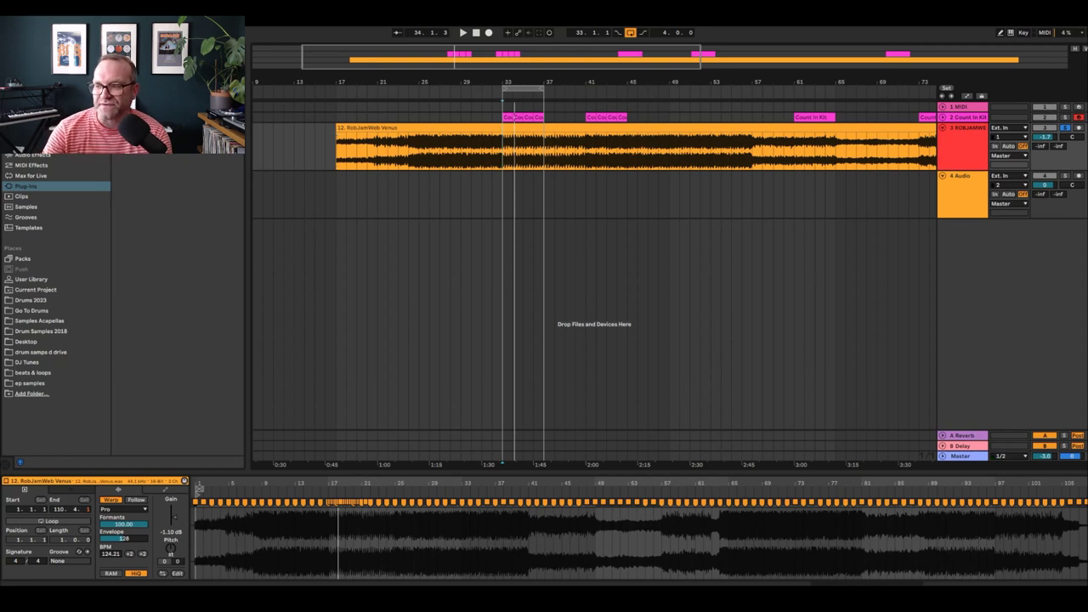
Step: Examine the FerricTDSmkII plug-in's controls and preset list on the ROBJAMWEB track, leaving its window closed
key("shift+Tab")
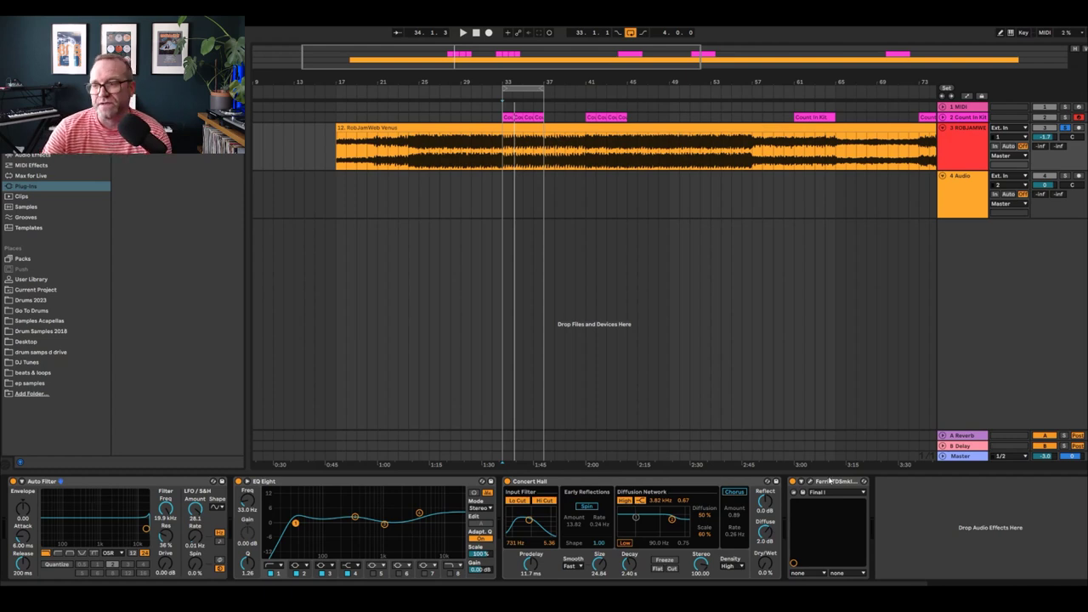
left_click(810, 481)
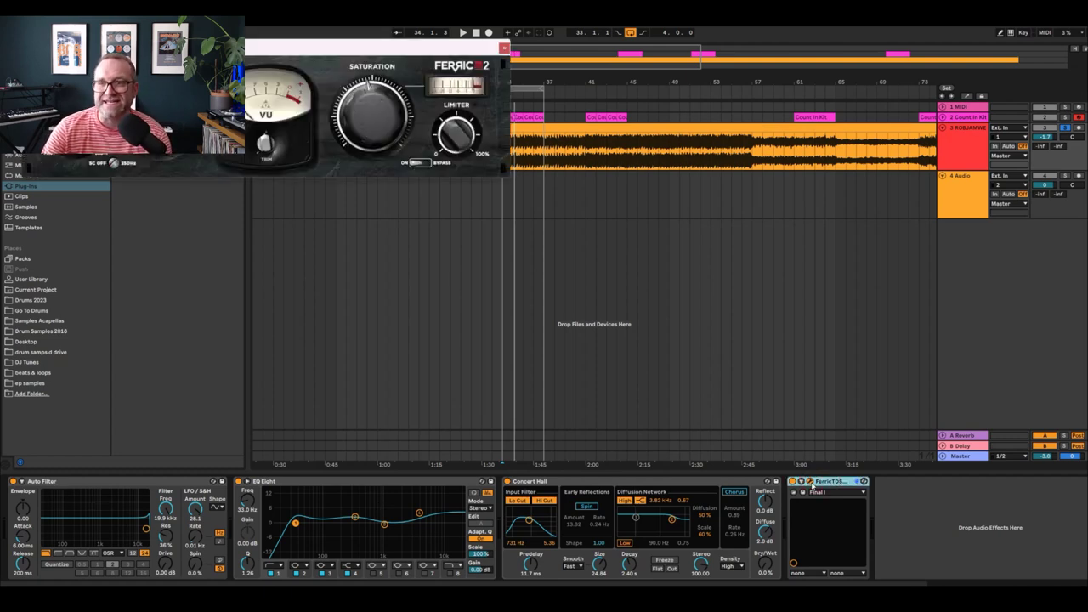
left_click_drag(156, 51, 360, 166)
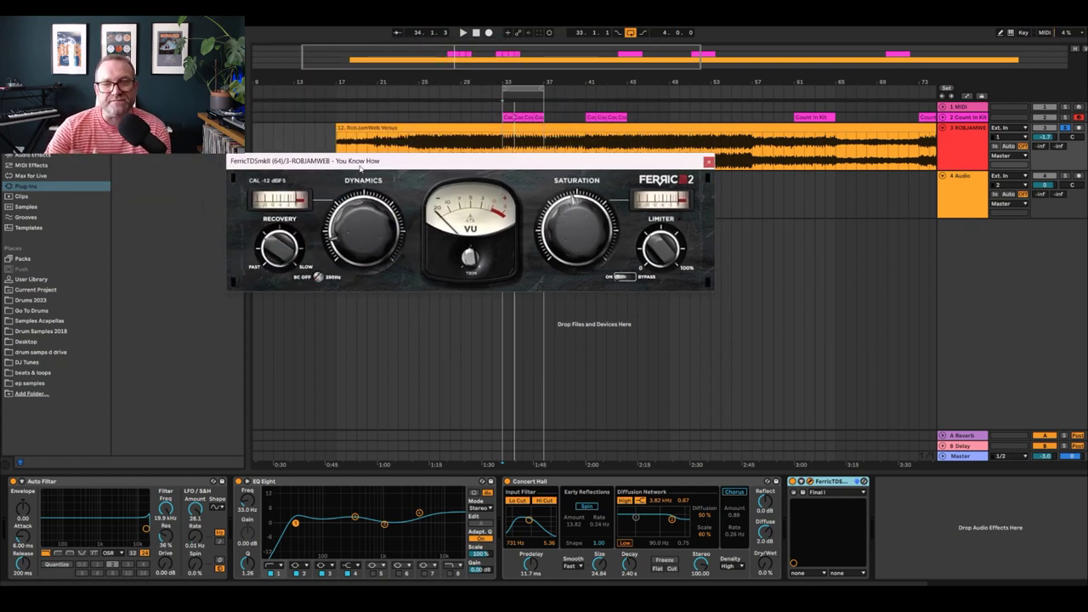
left_click(838, 492)
left_click(563, 396)
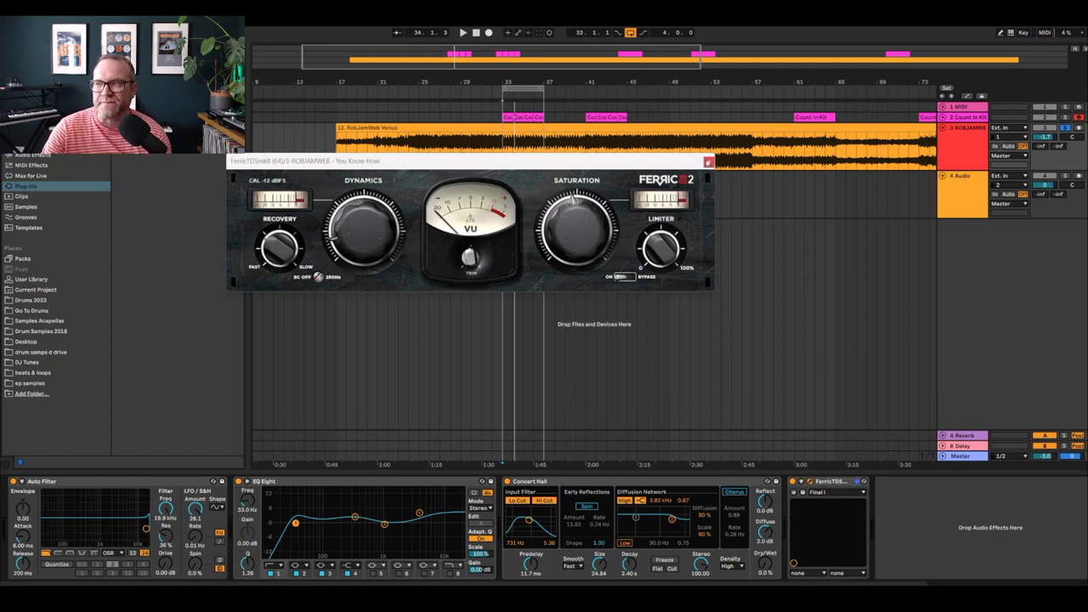
left_click(708, 161)
Step: Bypass the Concert Hall reverb during playback, switch FerricTDSmkII on for comparison, and check the plug-in's window
key("space")
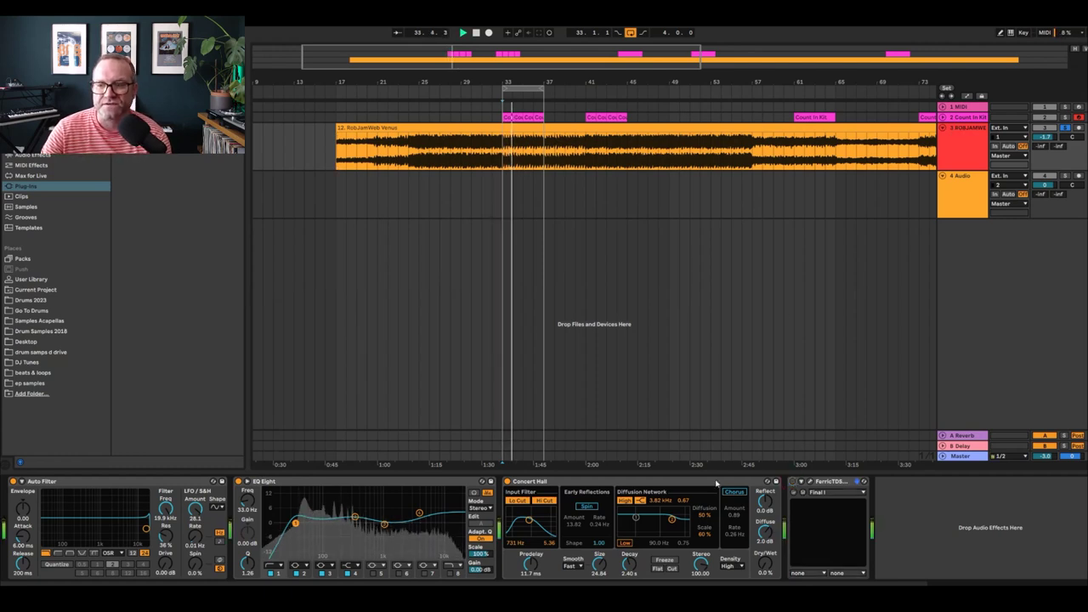
left_click(507, 480)
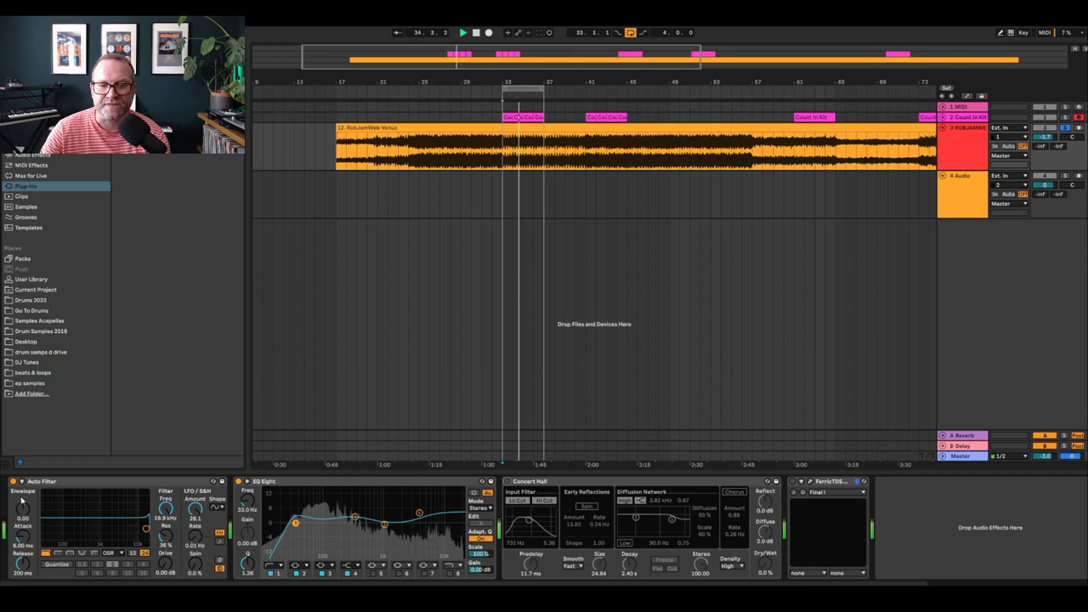
left_click(793, 481)
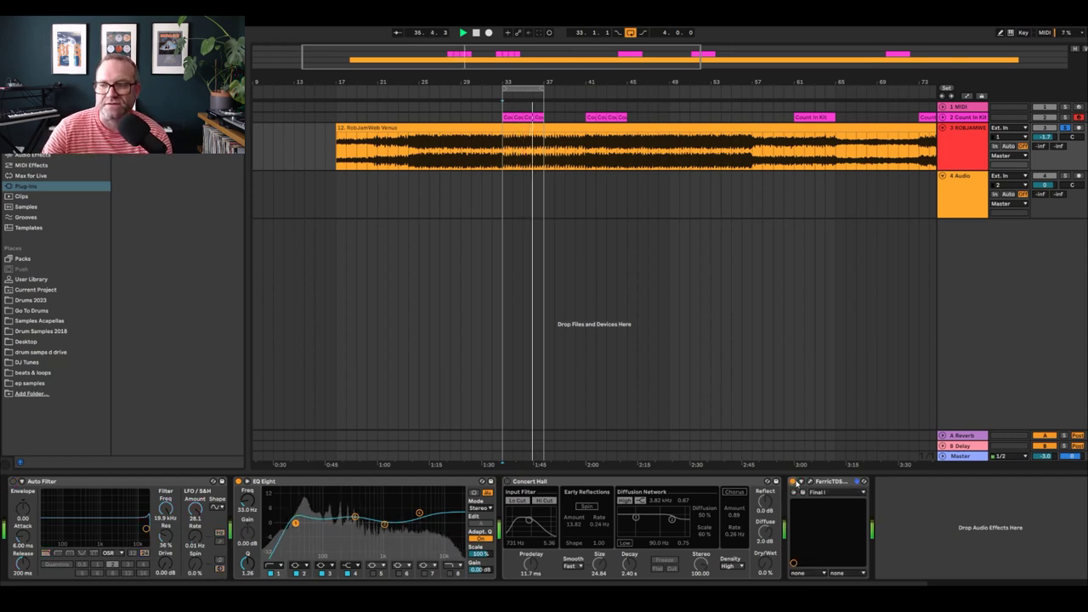
left_click(810, 482)
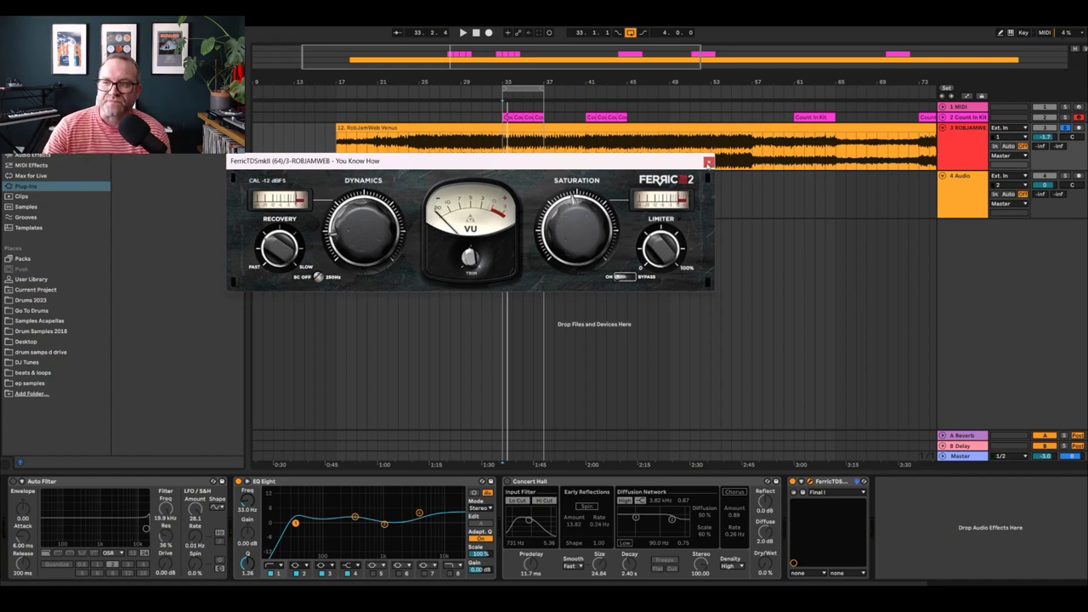
left_click(707, 162)
Step: Switch on the Concert Hall reverb with its dry/wet at 28% and play the loop
left_click(506, 482)
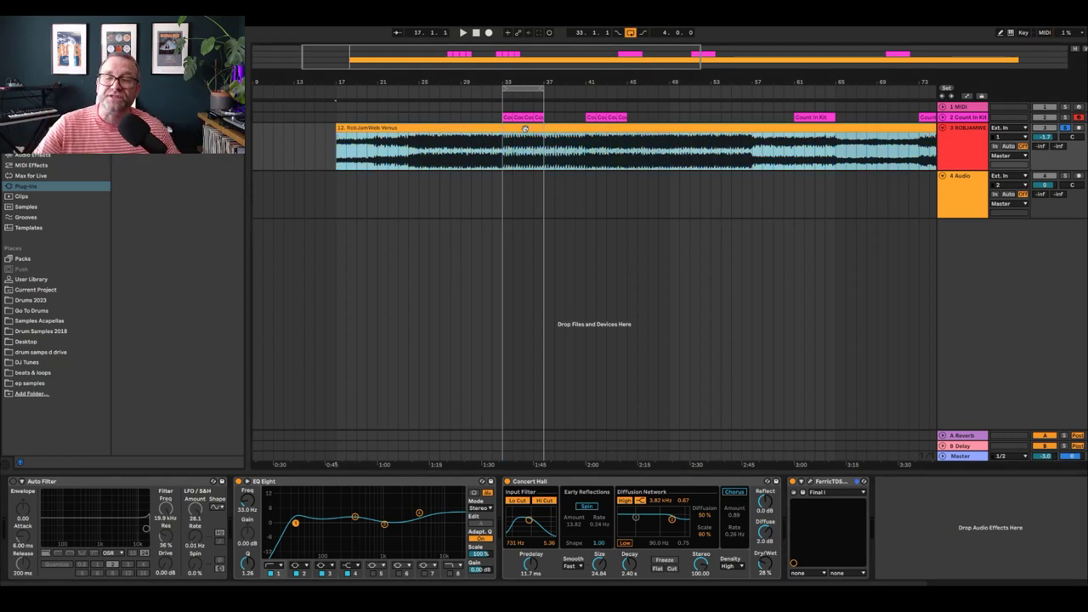
left_click(503, 173)
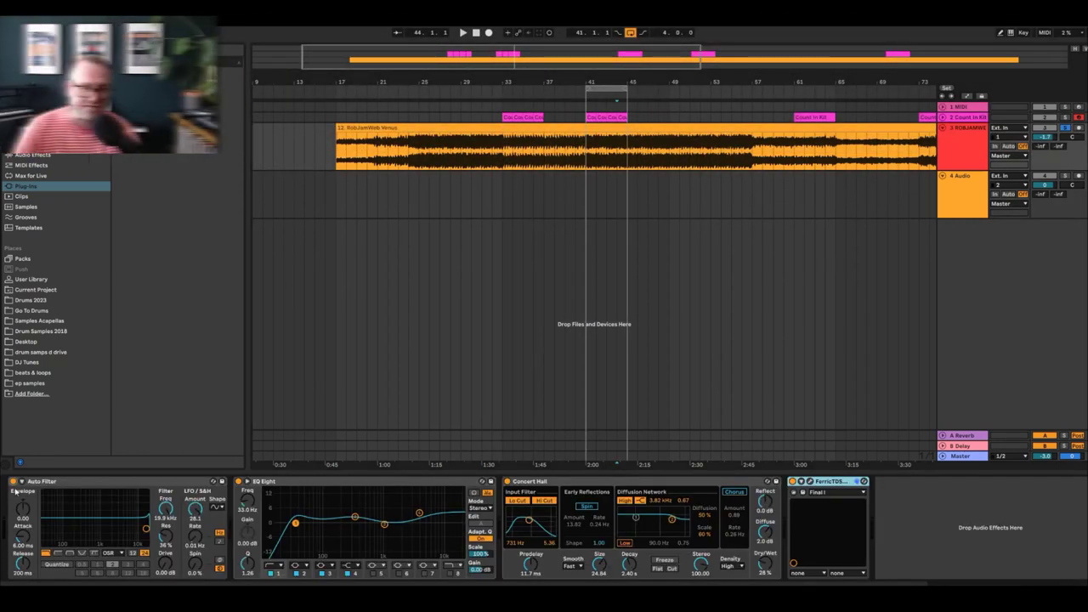
key("space")
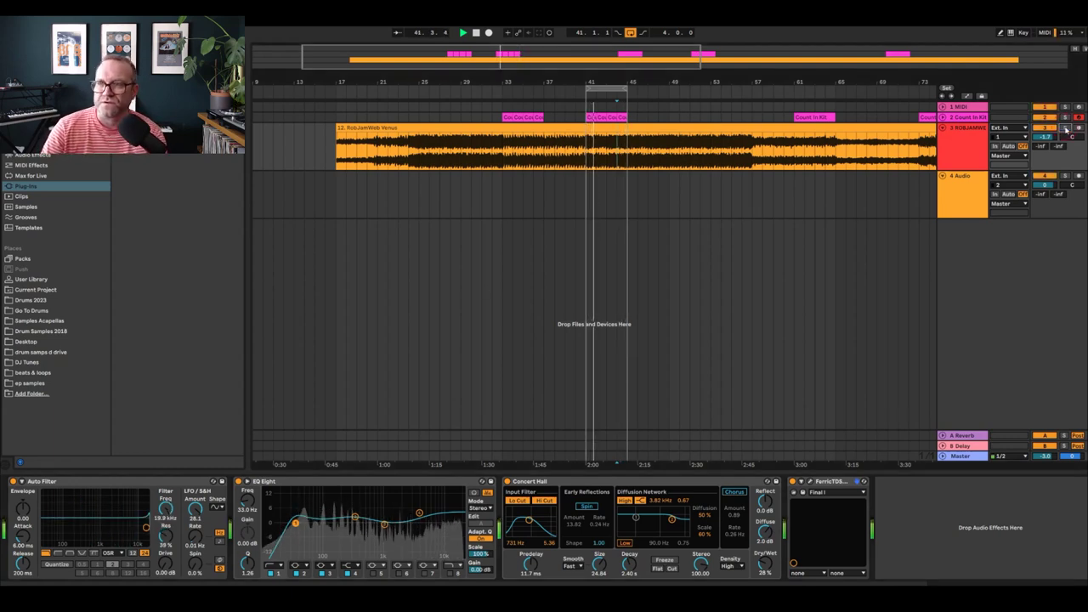
Step: Play the full mix from about bar 84 with no track soloed
left_click(727, 185)
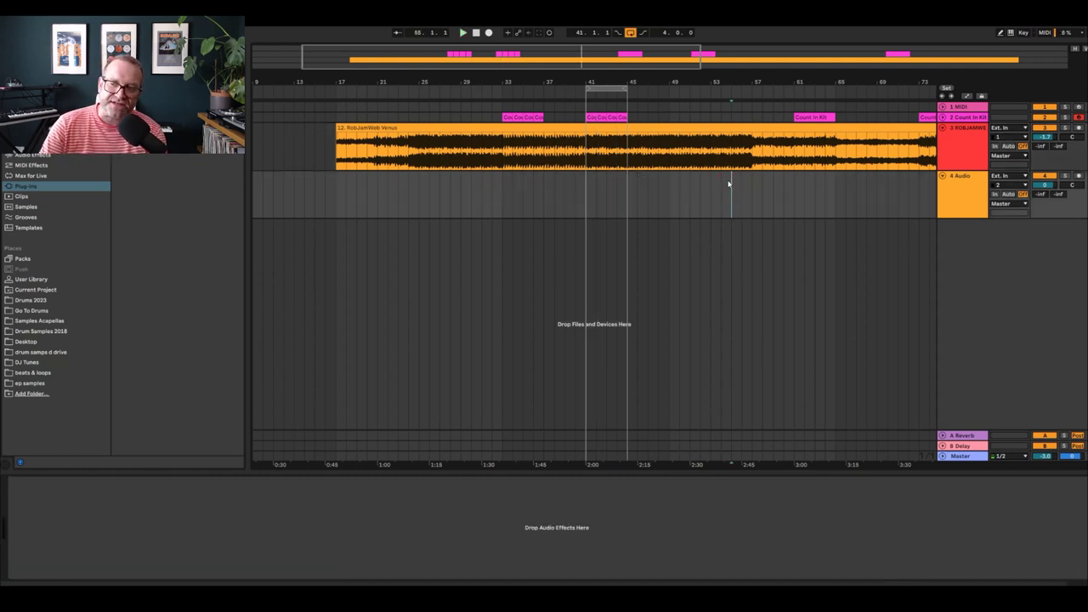
scroll(633, 91, "right", 10)
key("space")
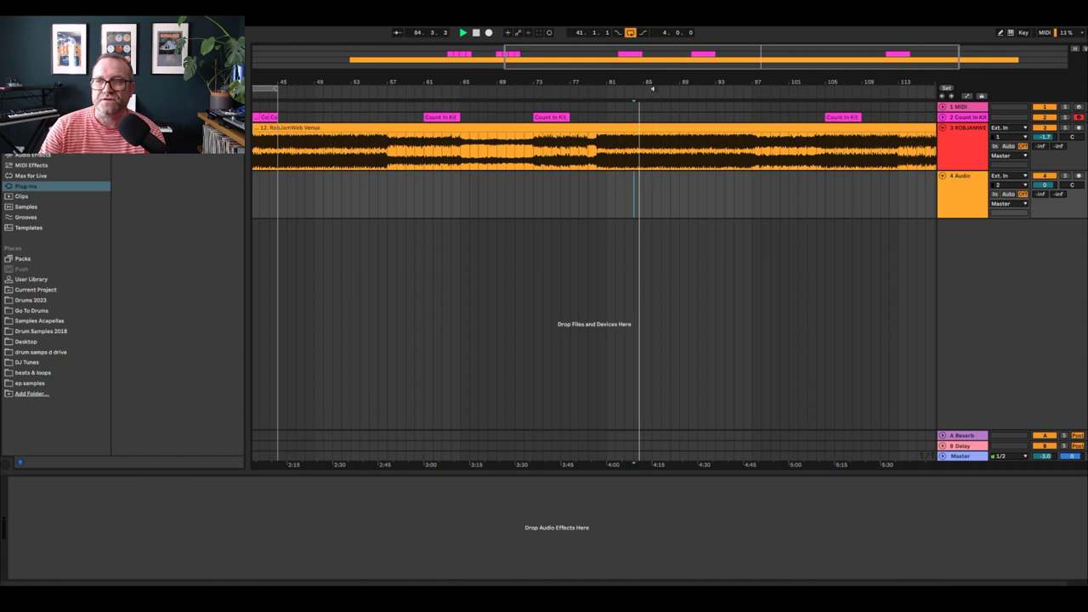
Step: Select just over one bar of the RobJamWeb Venus clip from 83.3.1 and loop that selection
left_click_drag(652, 91, 637, 116)
left_click(574, 181)
left_click(607, 140, "shift")
right_click(608, 136)
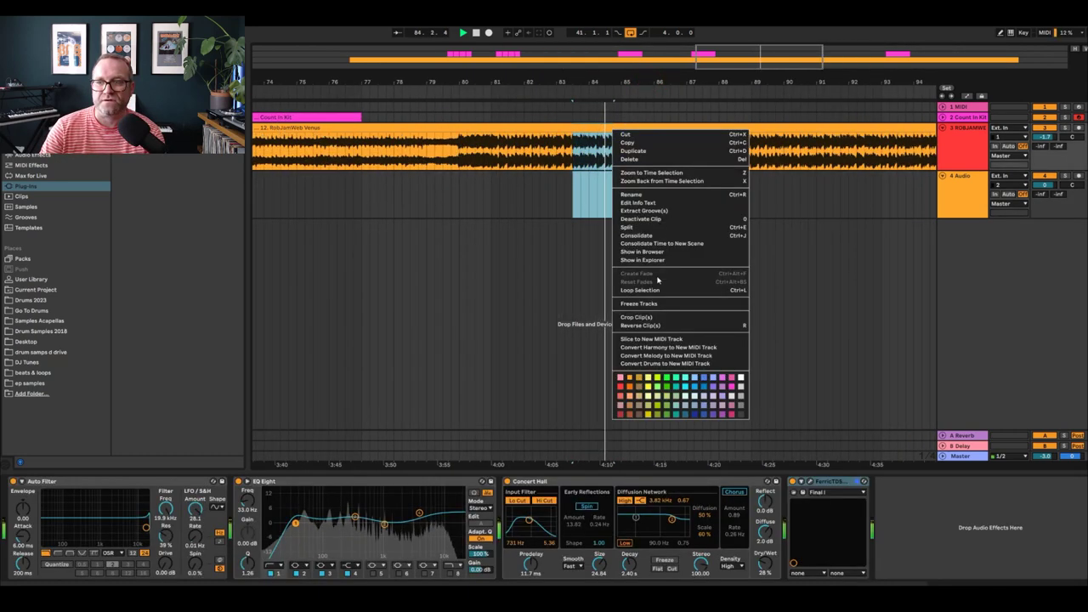
left_click(646, 290)
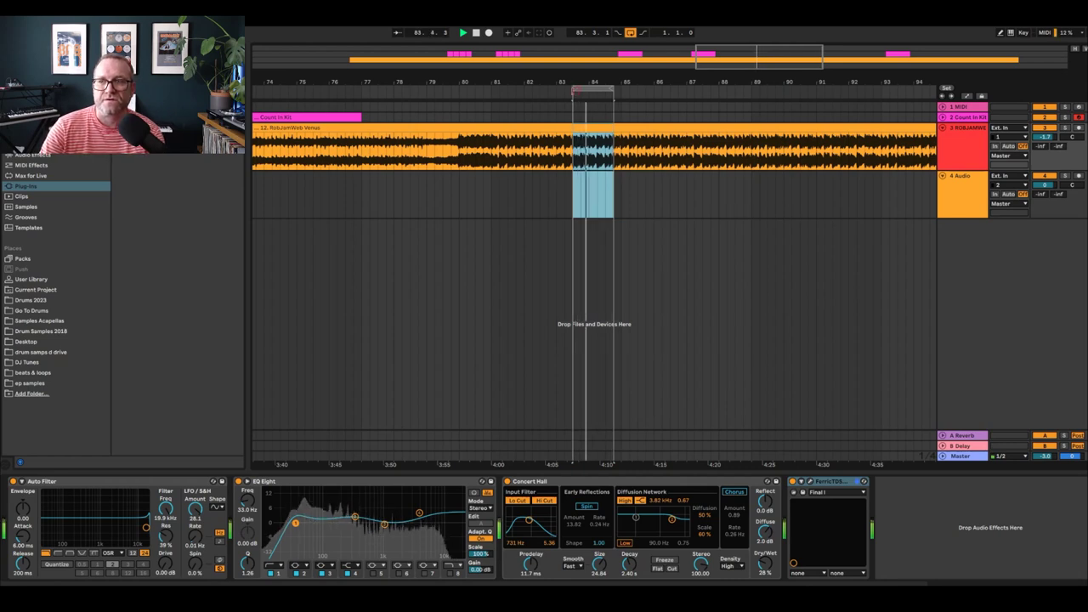
Step: Extend the loop to two bars starting at bar 83
left_click_drag(574, 90, 564, 91)
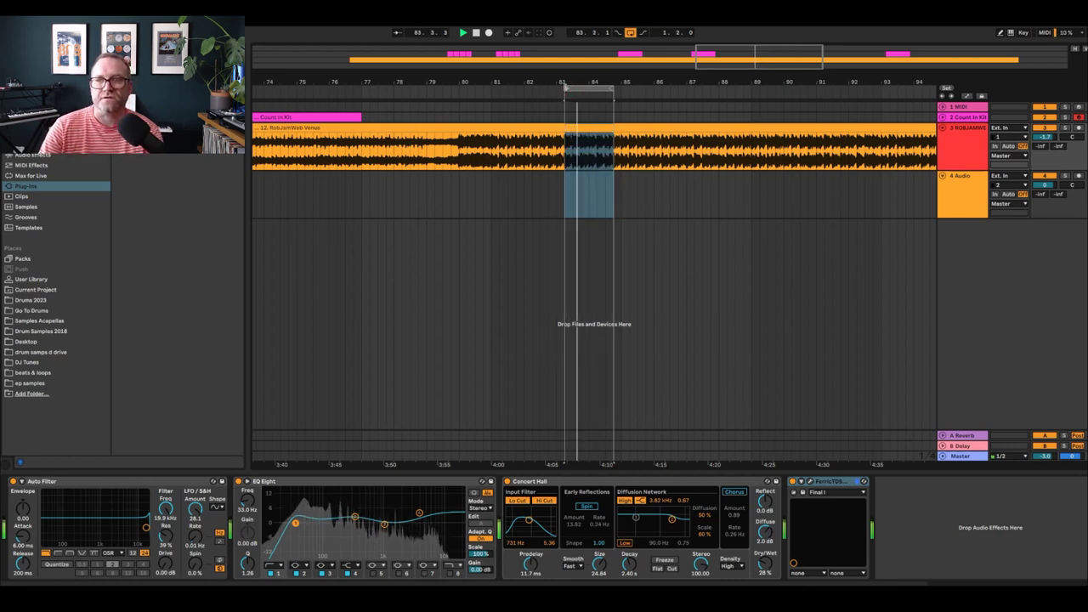
left_click_drag(549, 90, 613, 90)
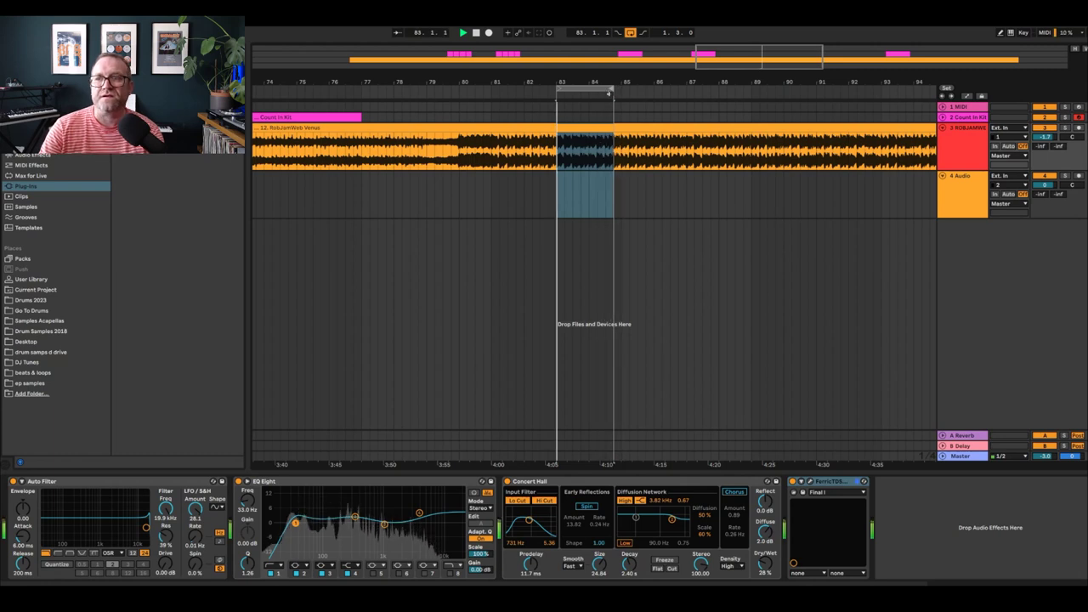
left_click_drag(612, 91, 621, 91)
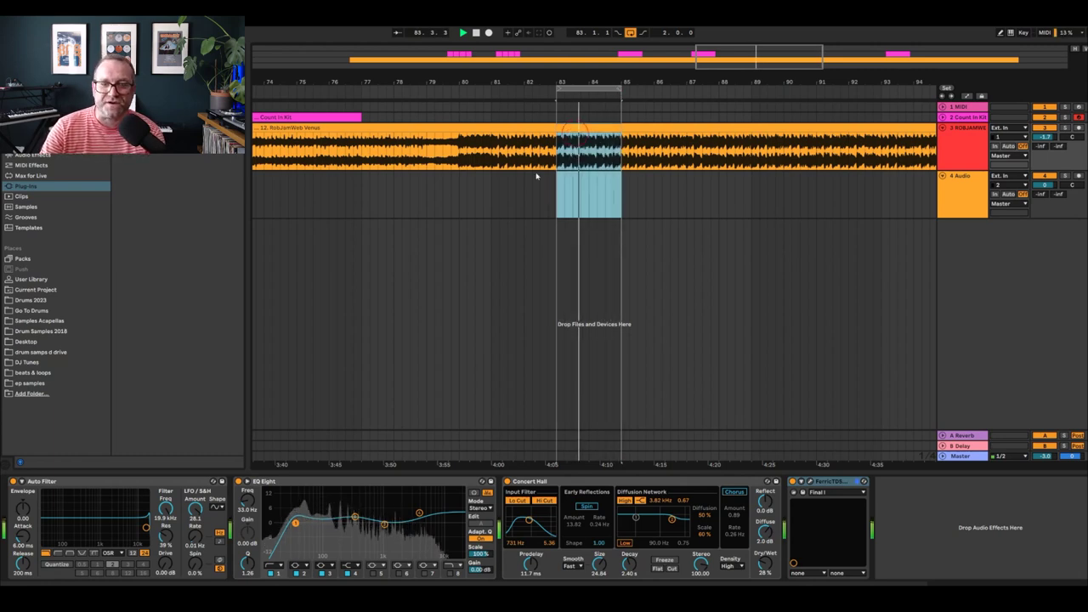
Step: Play the bar 83 loop with the Count In Kit clip and reduce the Venus track's Auto Filter resonance to 6.8%
left_click(677, 508)
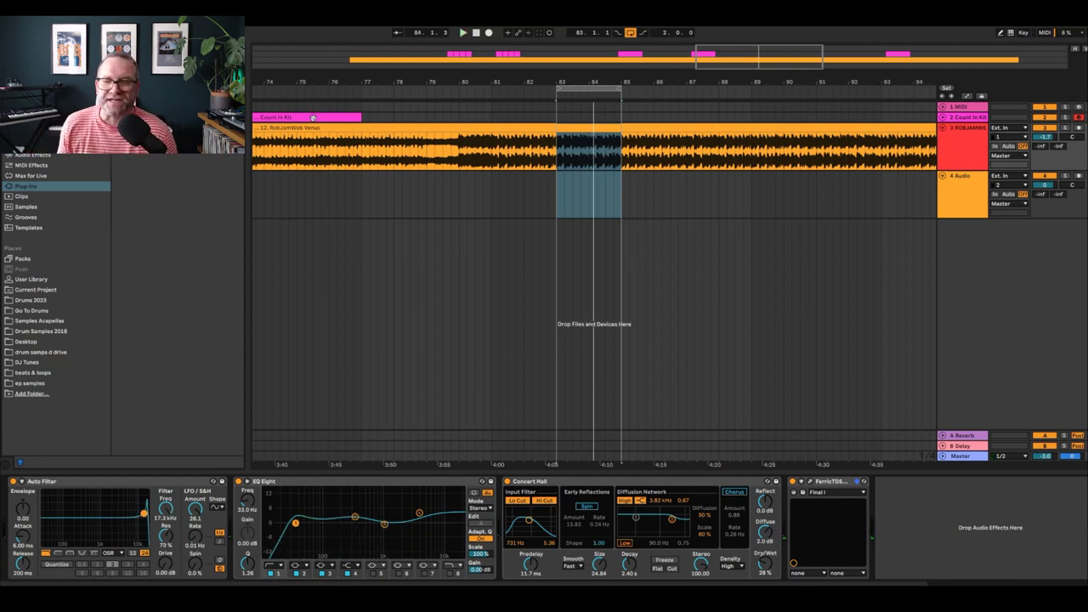
left_click_drag(318, 82, 689, 116)
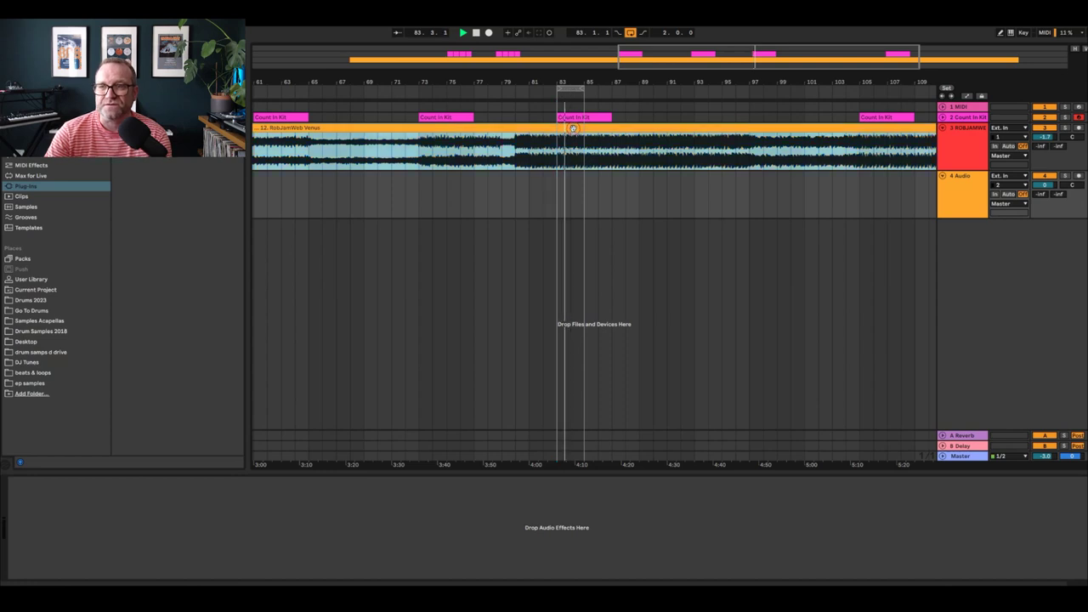
left_click(571, 127)
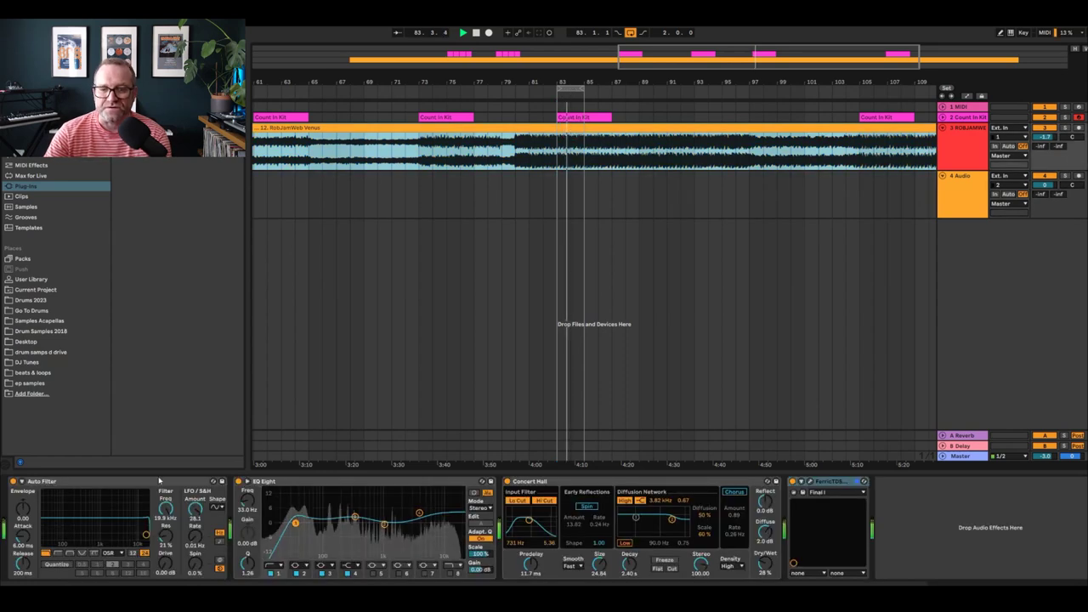
left_click(570, 110)
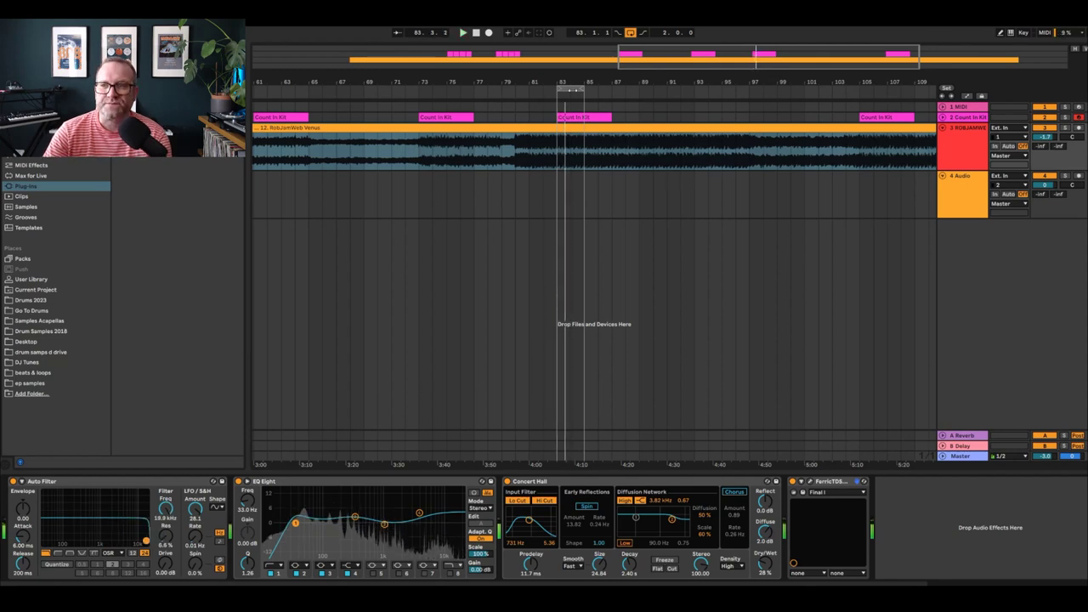
Step: Loop one bar from bar 85 and sweep the Auto Filter frequency down to 312 Hz and back to 19.9 kHz
left_click_drag(569, 89, 614, 92)
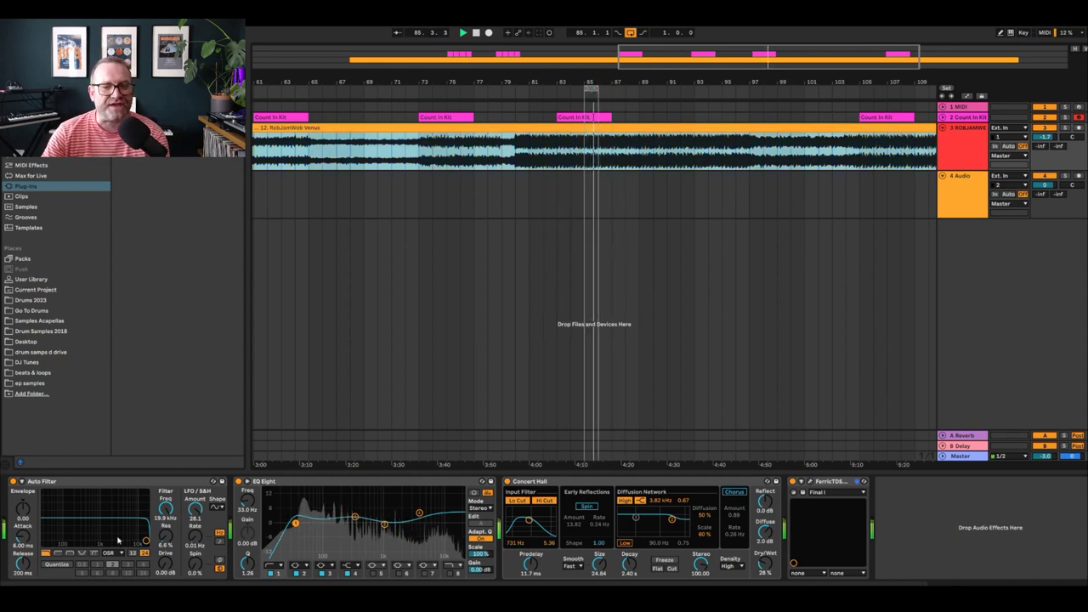
left_click_drag(119, 541, 82, 537)
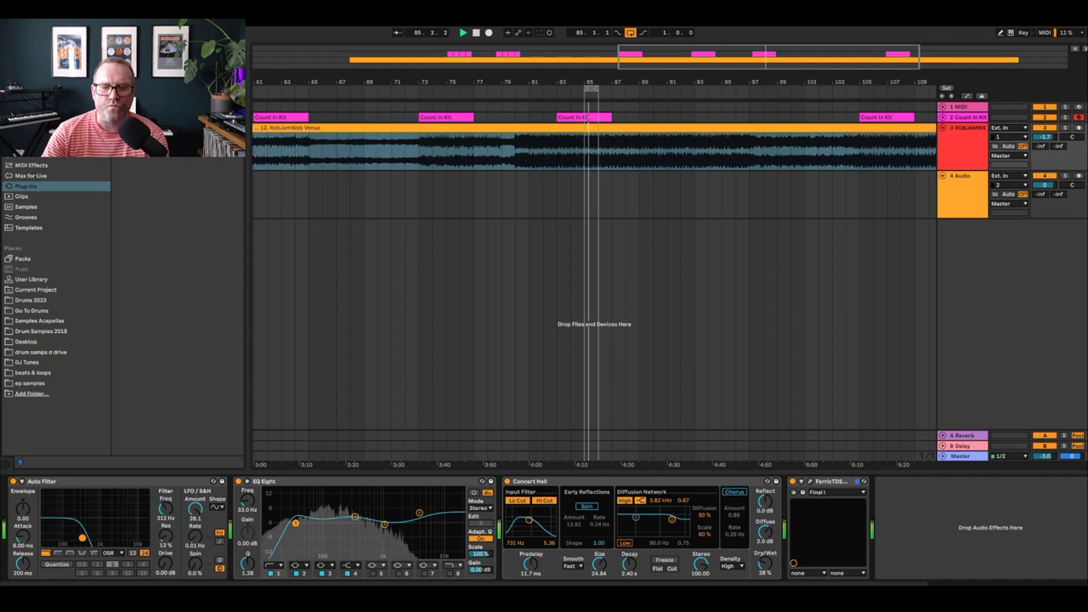
left_click_drag(81, 537, 145, 535)
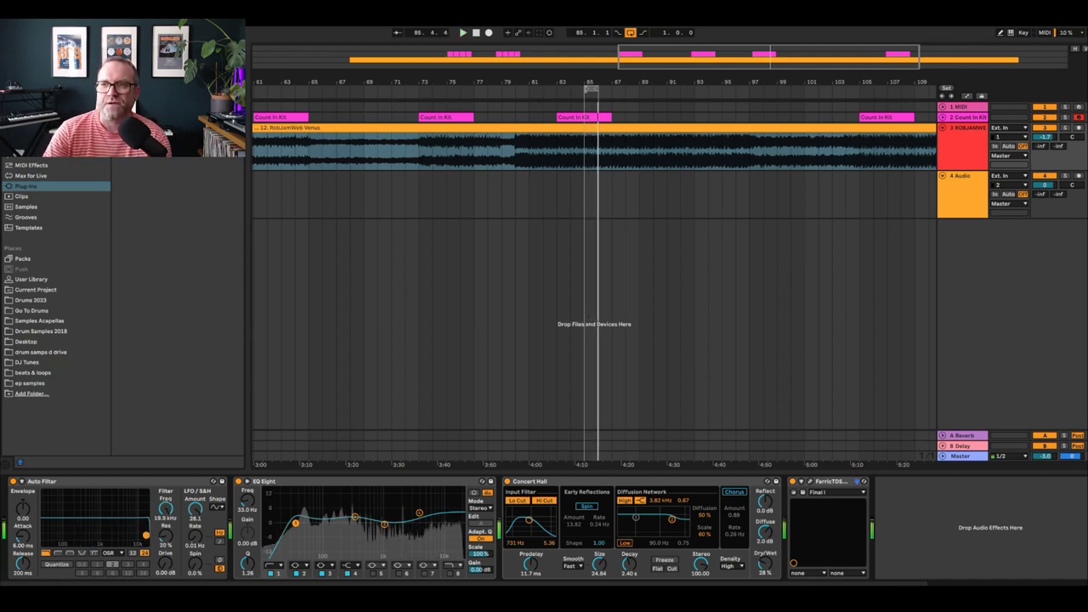
Step: Play the track from bar 105 and loop the four-bar Count In Kit clip there
mouse_move(592, 88)
left_mouse_down()
mouse_move(738, 88)
mouse_move(520, 92)
left_mouse_up()
left_click(544, 176)
key("space")
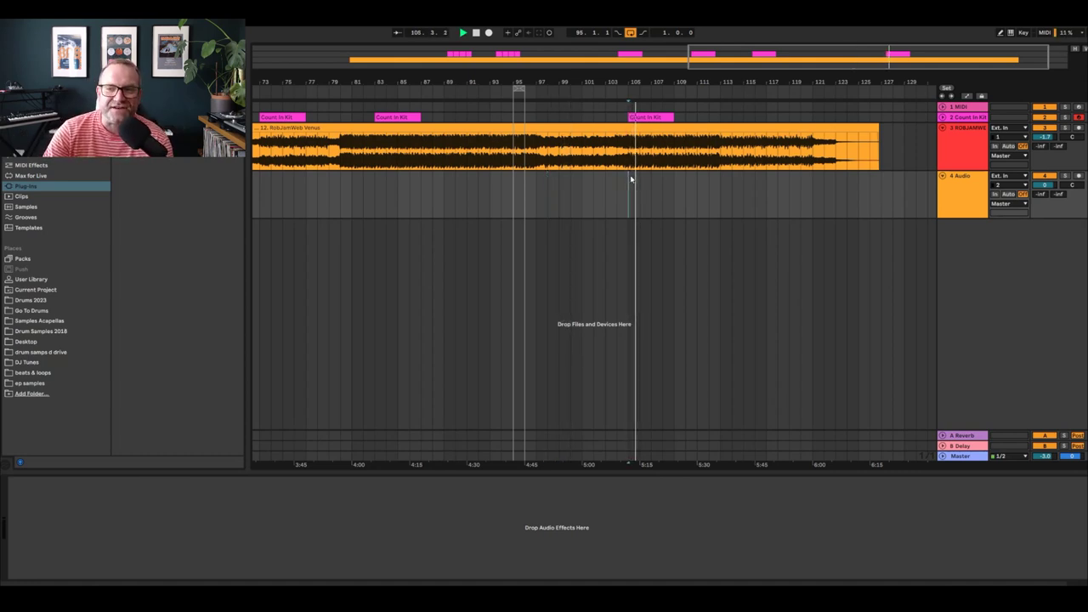
right_click(636, 120)
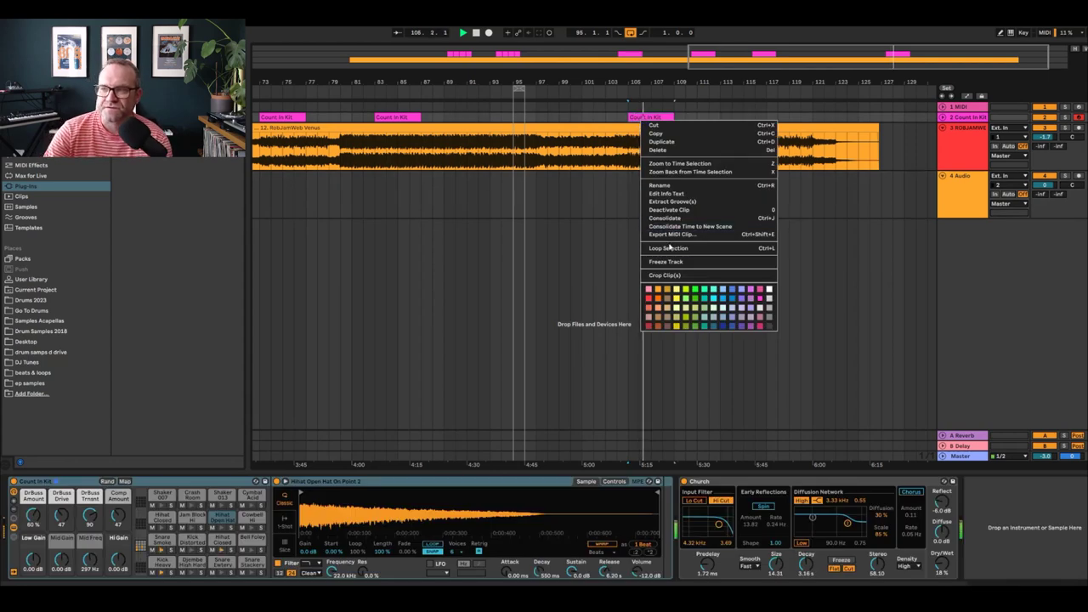
left_click(387, 422)
Step: Raise the Venus track's Auto Filter resonance to 84% and the Concert Hall dry/wet to 82% during playback
left_click(561, 128)
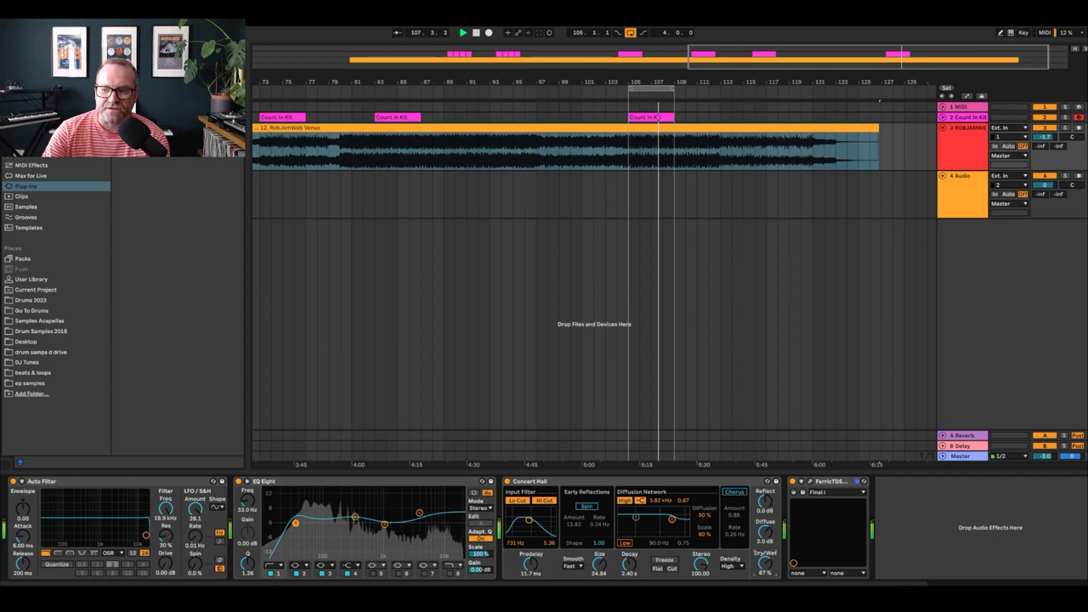
left_click_drag(146, 536, 147, 505)
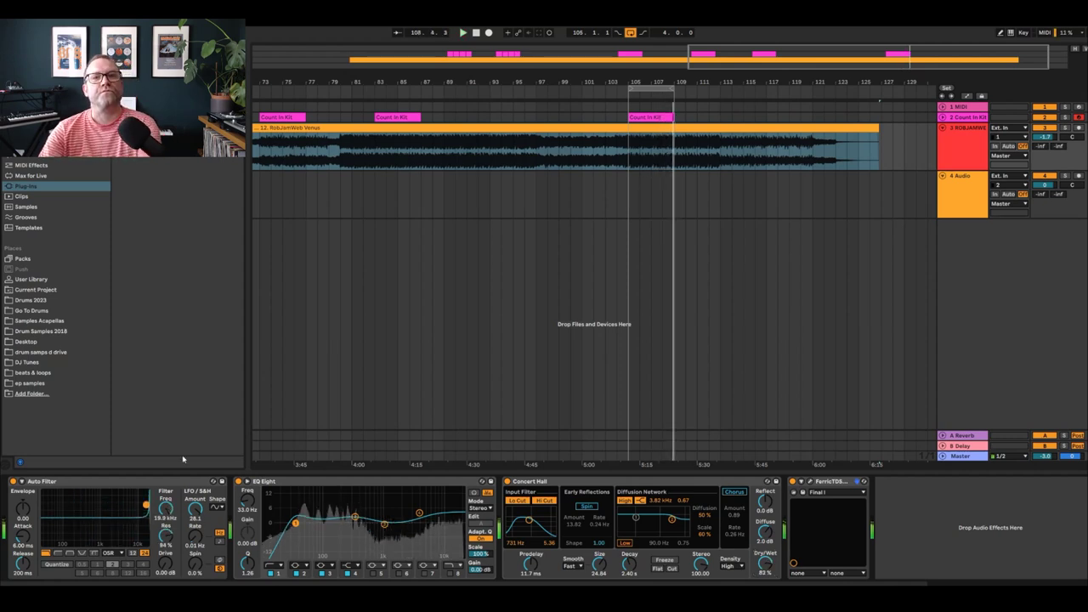